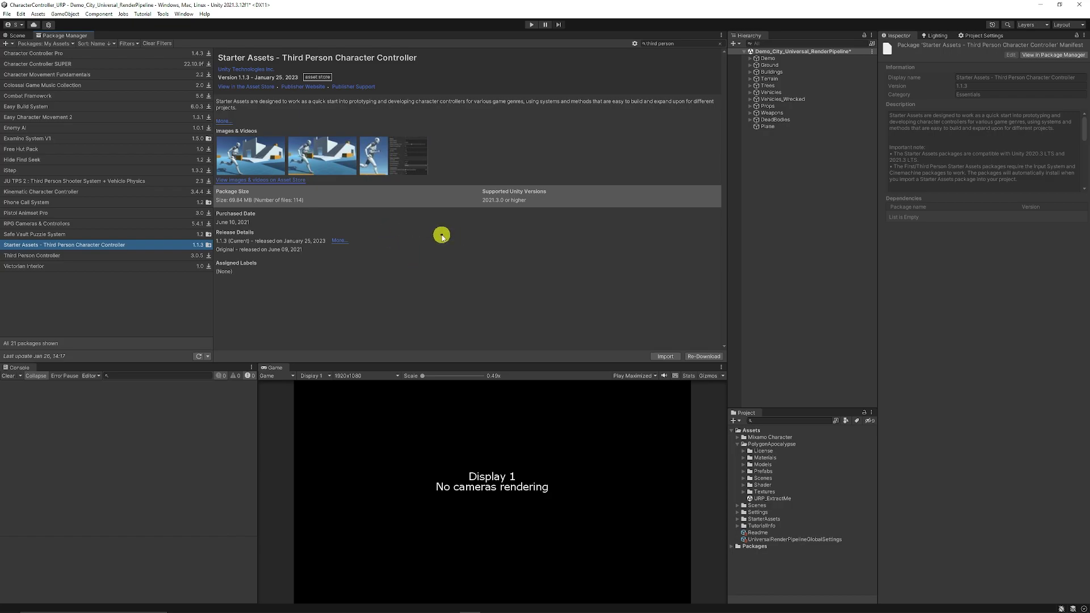
Step: Select the NestedParentArmature_Unpack prefab in StarterAssets/ThirdPersonController/Prefabs and drag it toward the scene
left_click(16, 35)
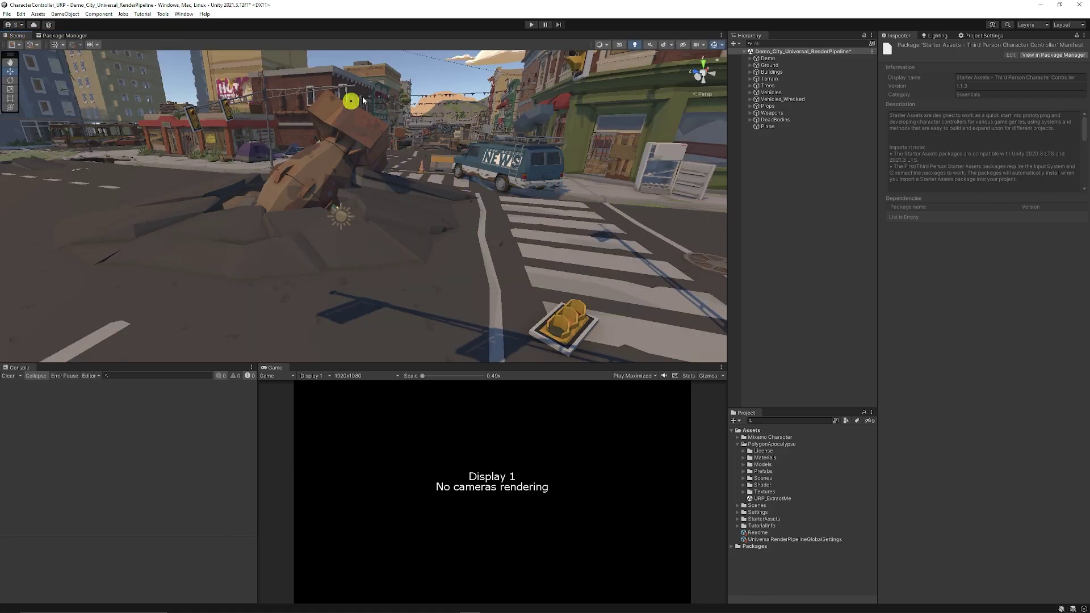
right_click_drag(377, 132, 401, 131)
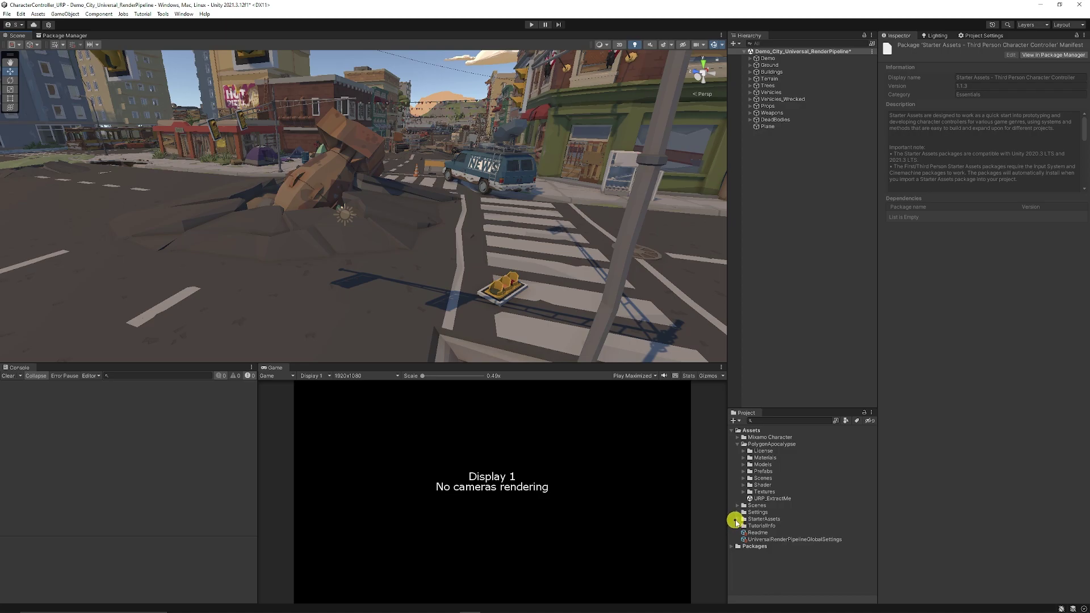
left_click(737, 519)
scroll(773, 511, "down", 5)
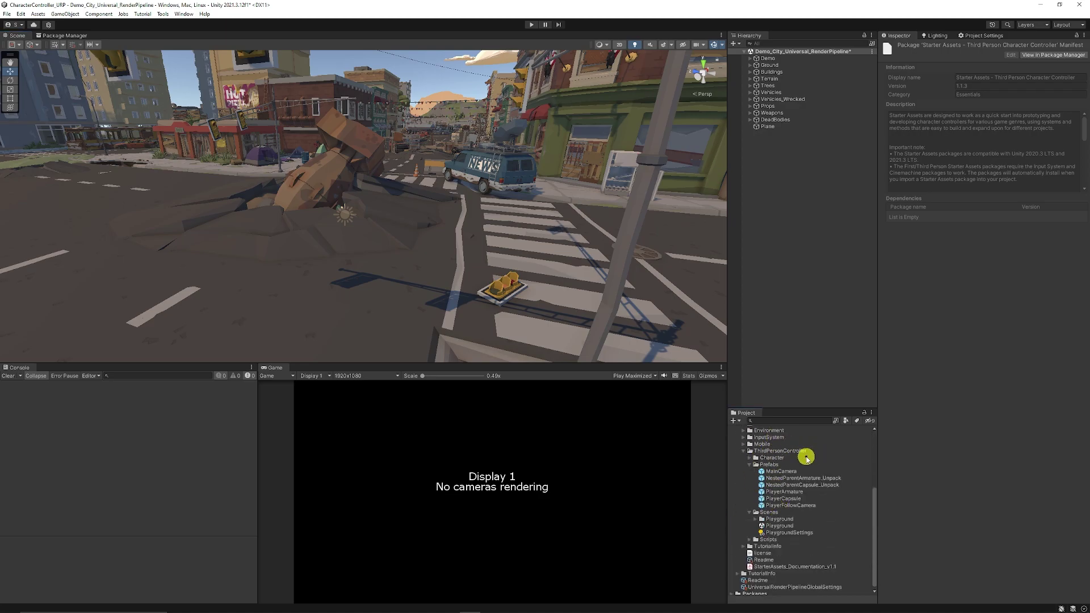
left_click(799, 478)
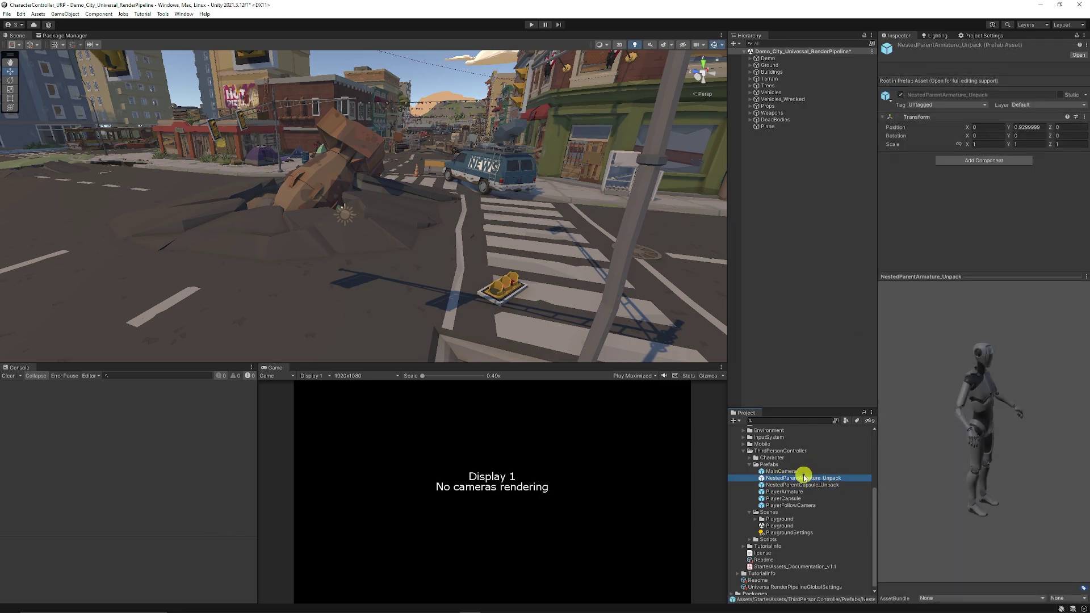
left_click_drag(802, 478, 821, 223)
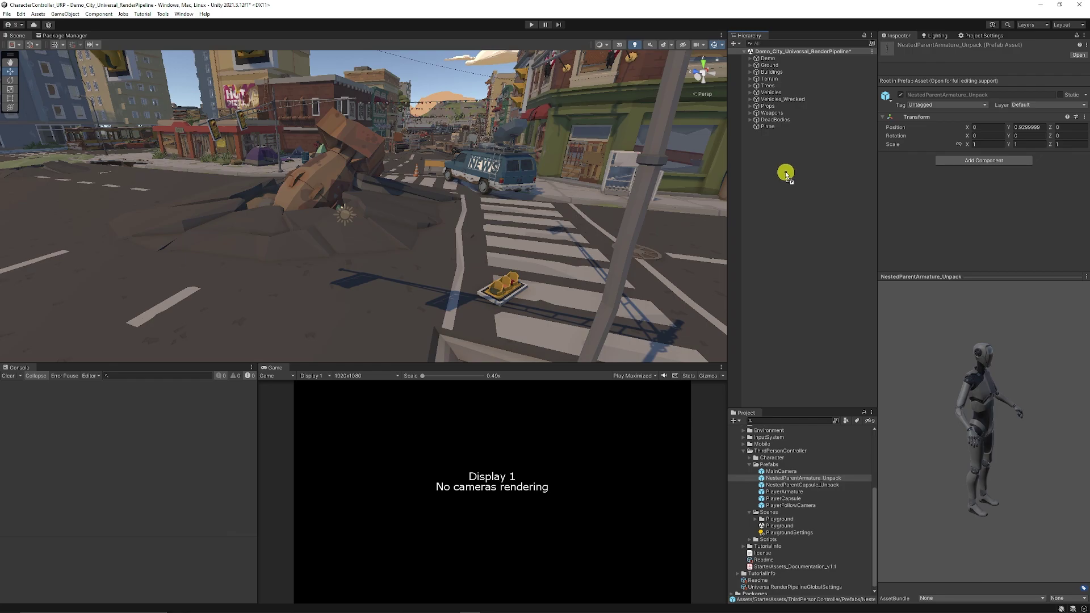
Step: Place the NestedParentArmature_Unpack prefab in the Hierarchy and unpack it completely
left_click_drag(785, 172, 784, 172)
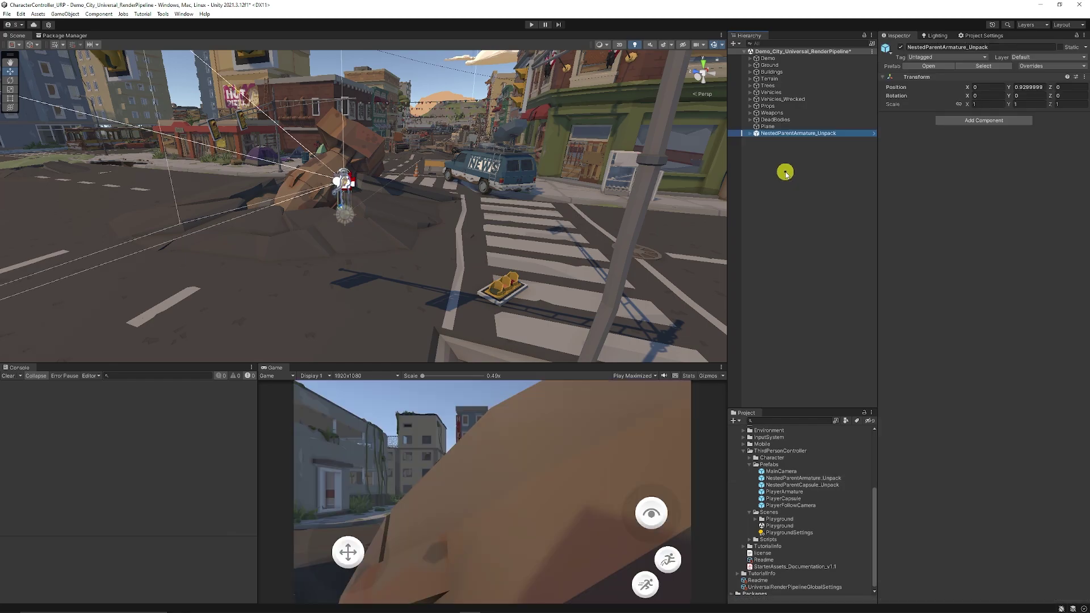
left_click(359, 225)
key("f")
scroll(341, 230, "down", 5)
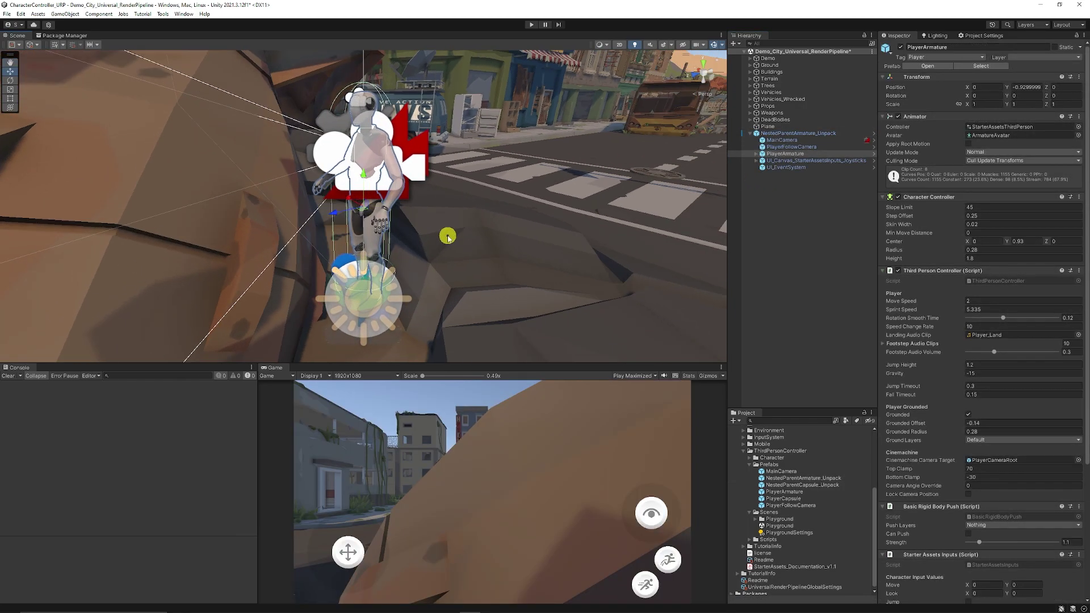
left_click(786, 133)
left_click_drag(491, 214, 444, 217, "alt")
right_click(789, 134)
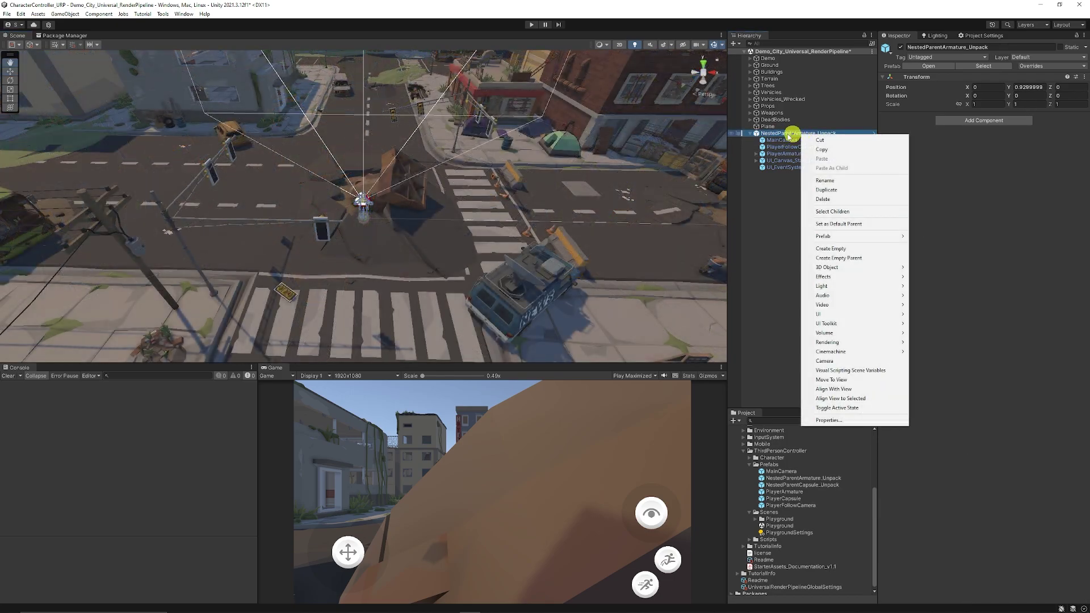
left_click(934, 284)
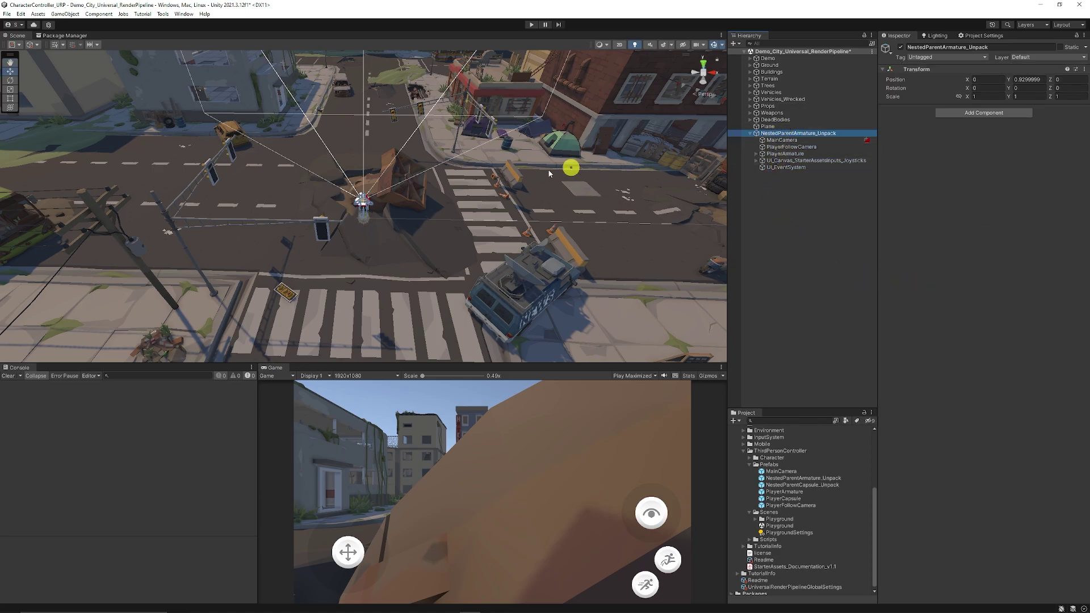
Step: Deactivate the UI_Canvas joystick and UI_EventSystem objects, then reselect the rig's root
left_click_drag(549, 173, 788, 168, "alt")
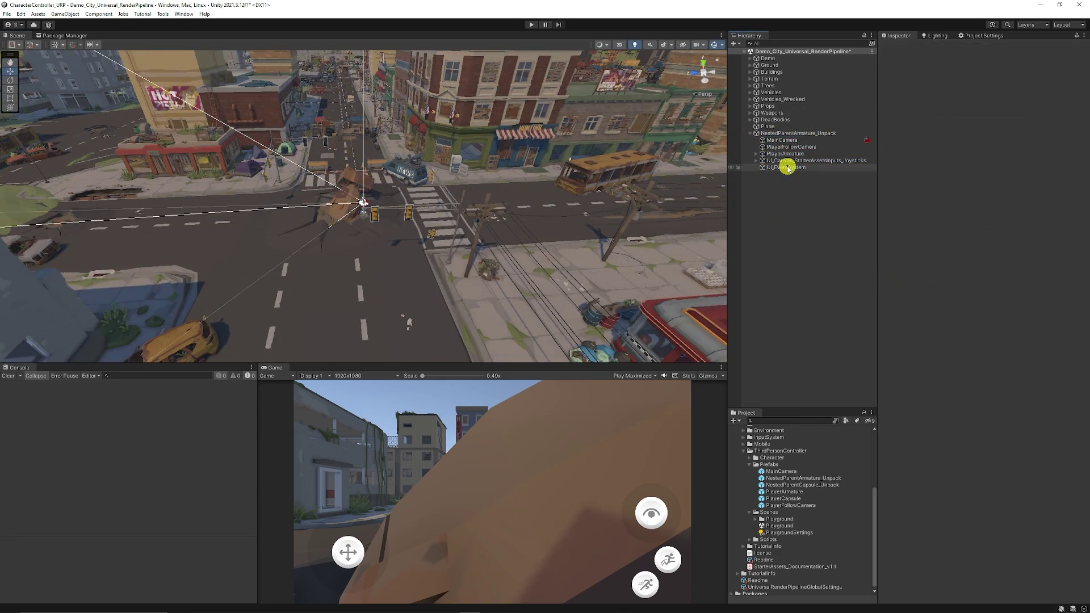
left_click(788, 168)
left_click(790, 161, "ctrl")
left_click(899, 47)
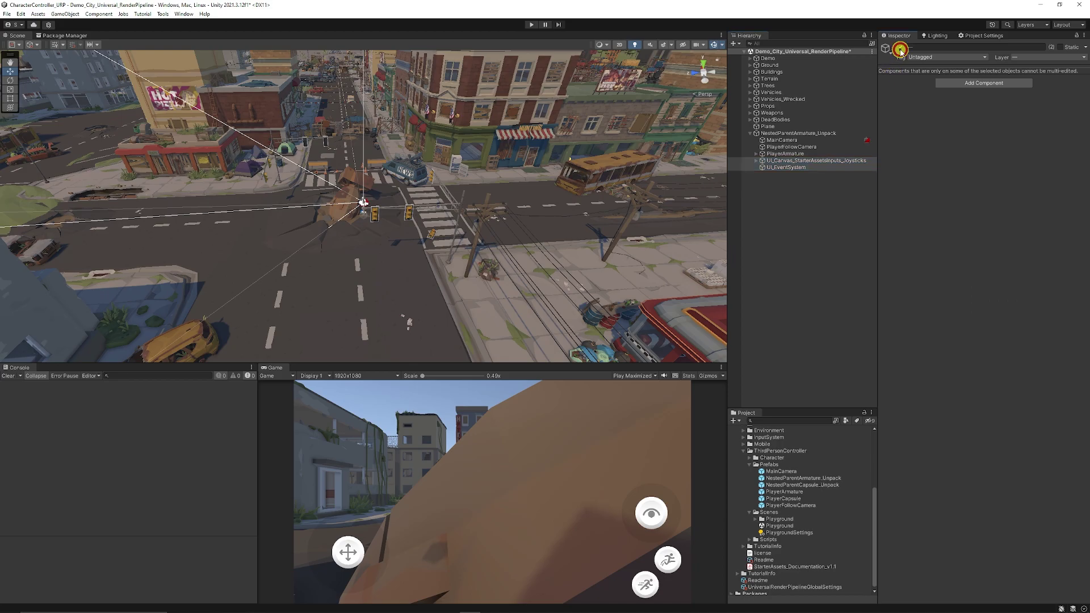
left_click(797, 134)
scroll(302, 214, "up", 6)
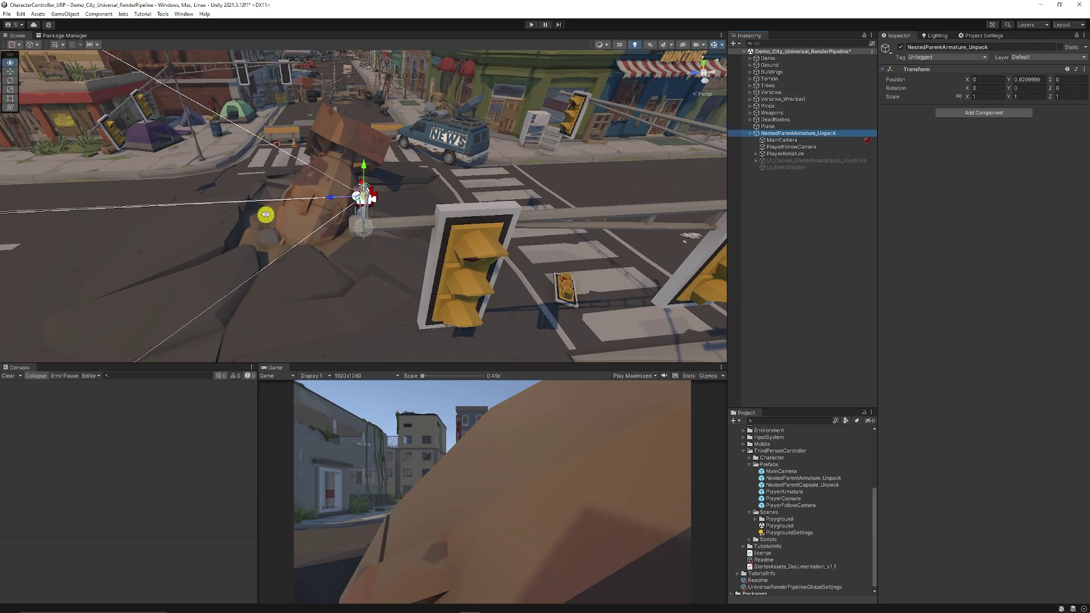
left_click_drag(266, 214, 549, 212, "alt")
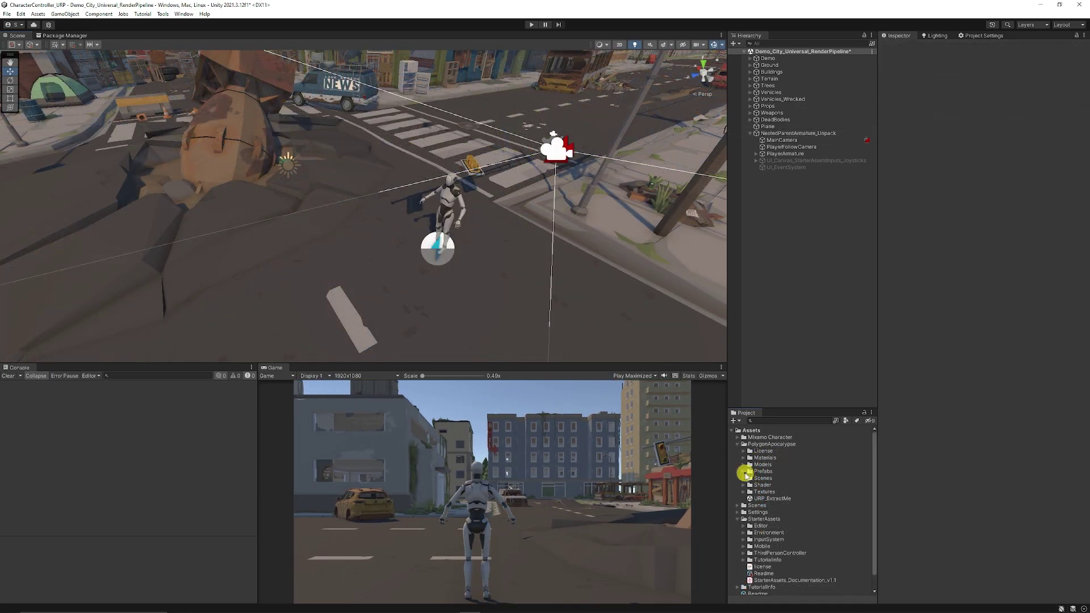
Step: Add SM_Chr_Hunter_Male_01 from PolygonApocalypse Prefabs/Characters into the Demo_City scene
left_click(744, 472)
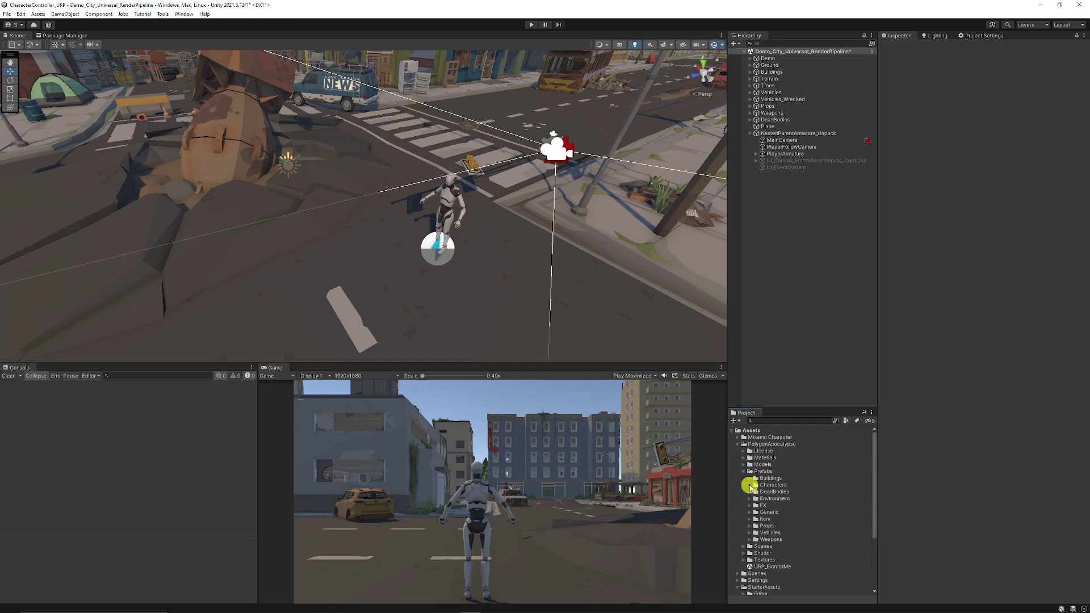
left_click(750, 485)
scroll(817, 502, "down", 4)
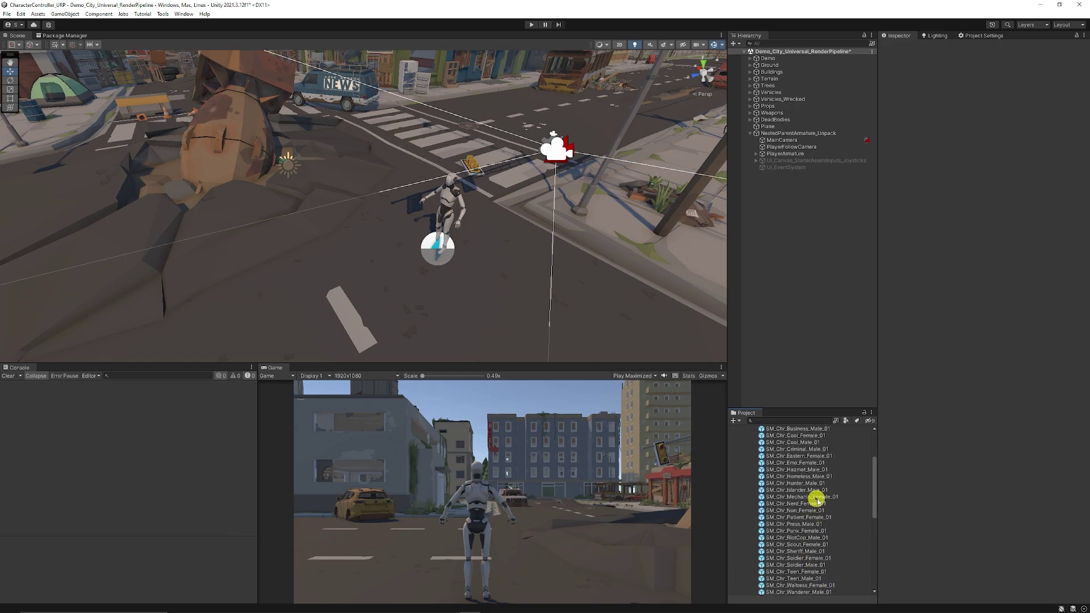
left_click(809, 490)
left_click(809, 484)
left_click_drag(1005, 416, 903, 401)
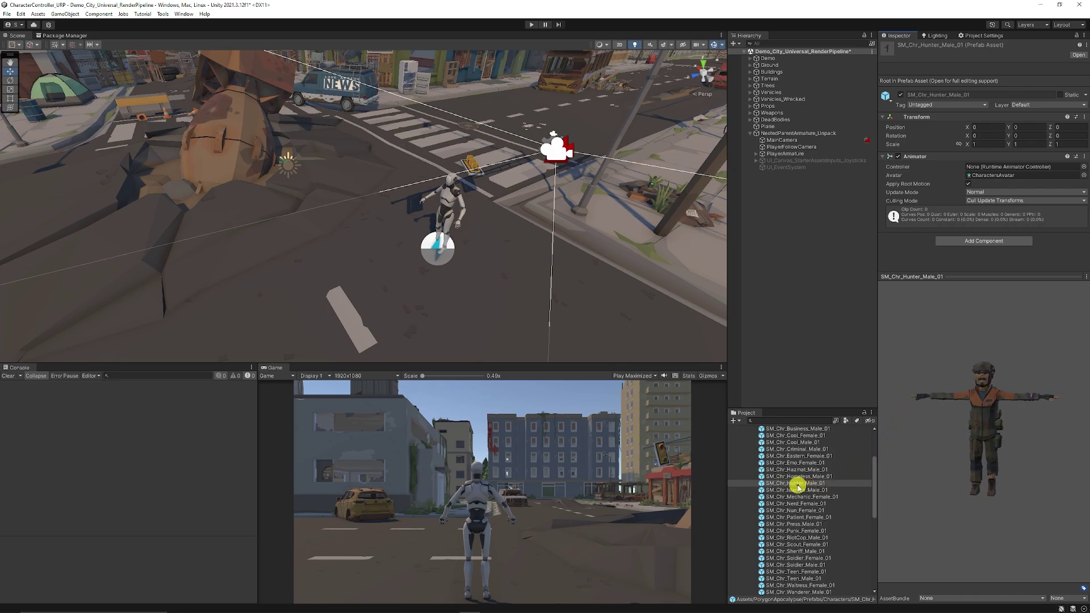
left_click_drag(800, 486, 809, 235)
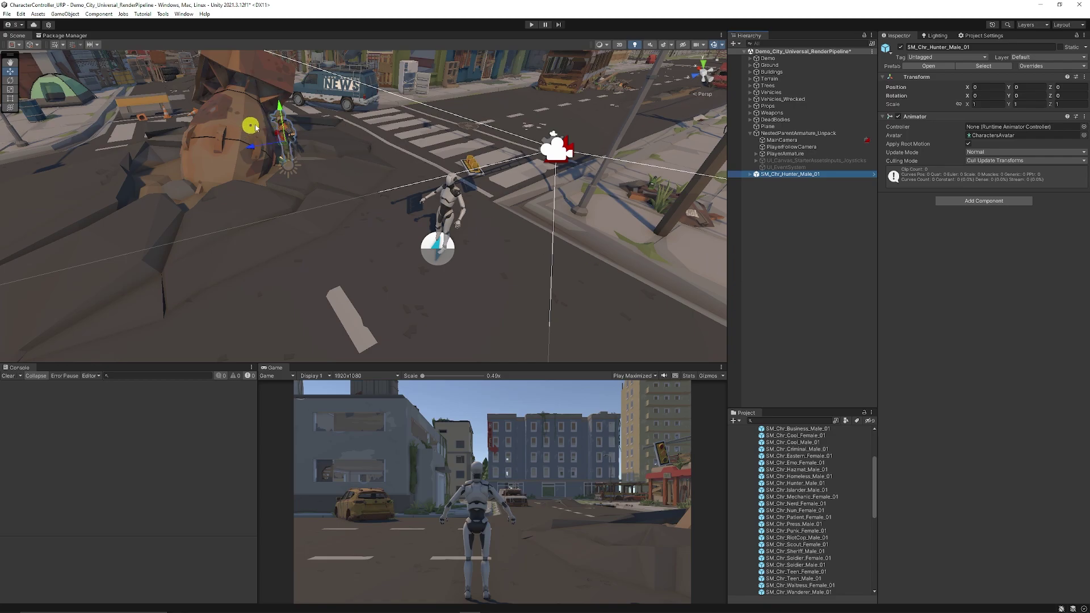
mouse_move(258, 169)
left_mouse_down("alt")
mouse_move(219, 151)
mouse_move(323, 146)
mouse_move(245, 163)
left_mouse_up("alt")
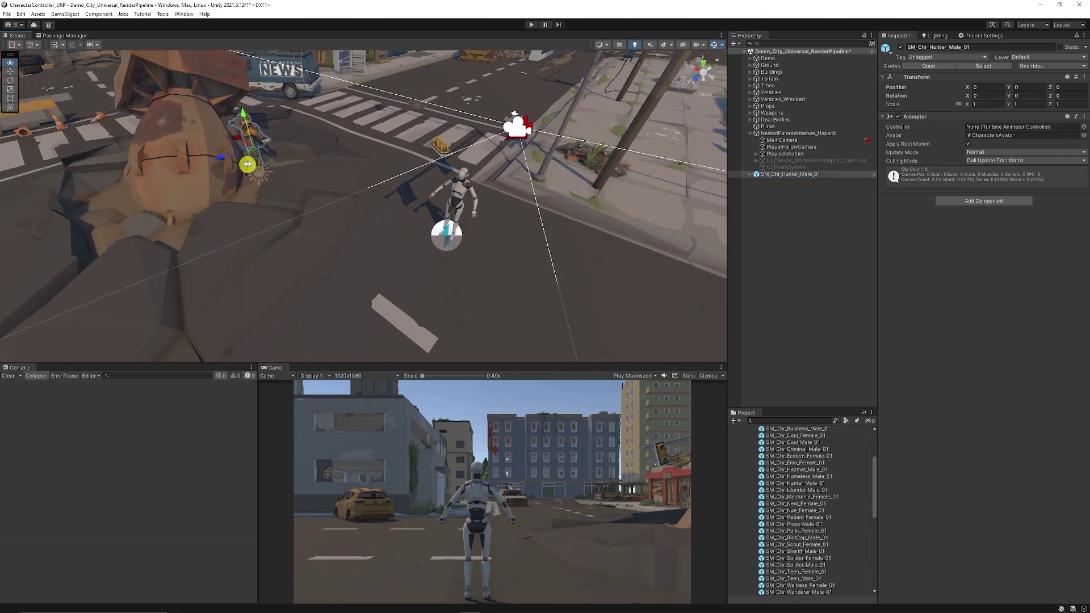
left_click(803, 179)
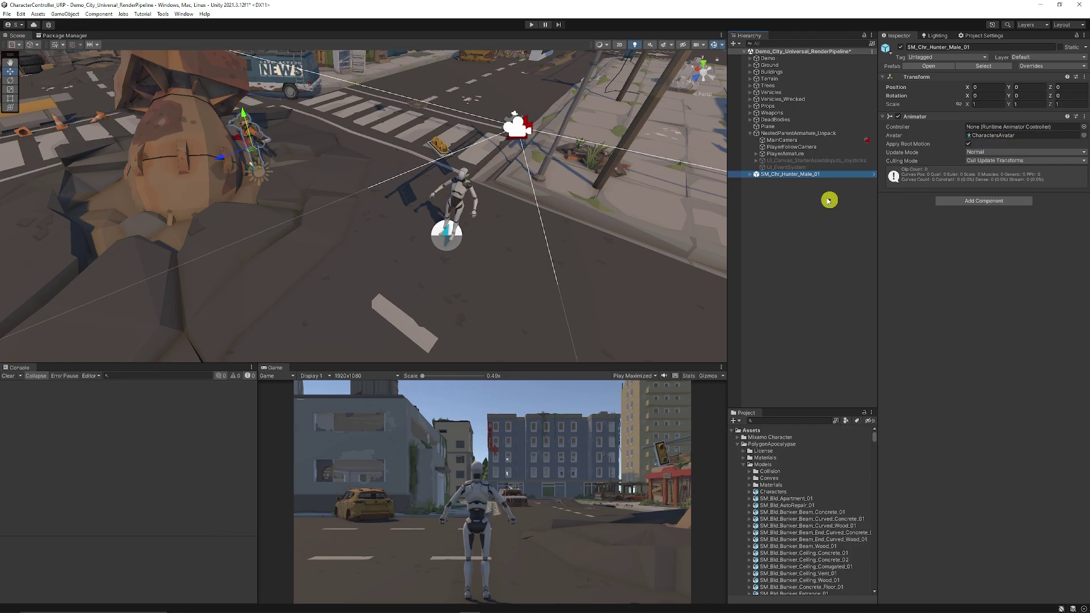
Step: Nest SM_Chr_Hunter_Male_01 under PlayerArmature > Geometry and delete the default Armature_Mesh
left_click(756, 153)
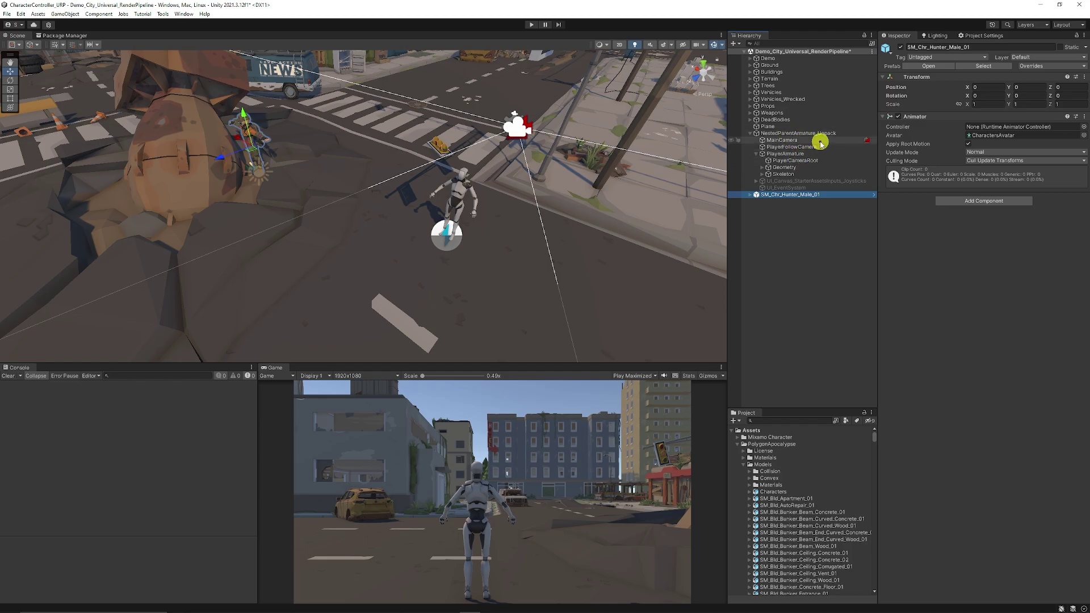
left_click(761, 167)
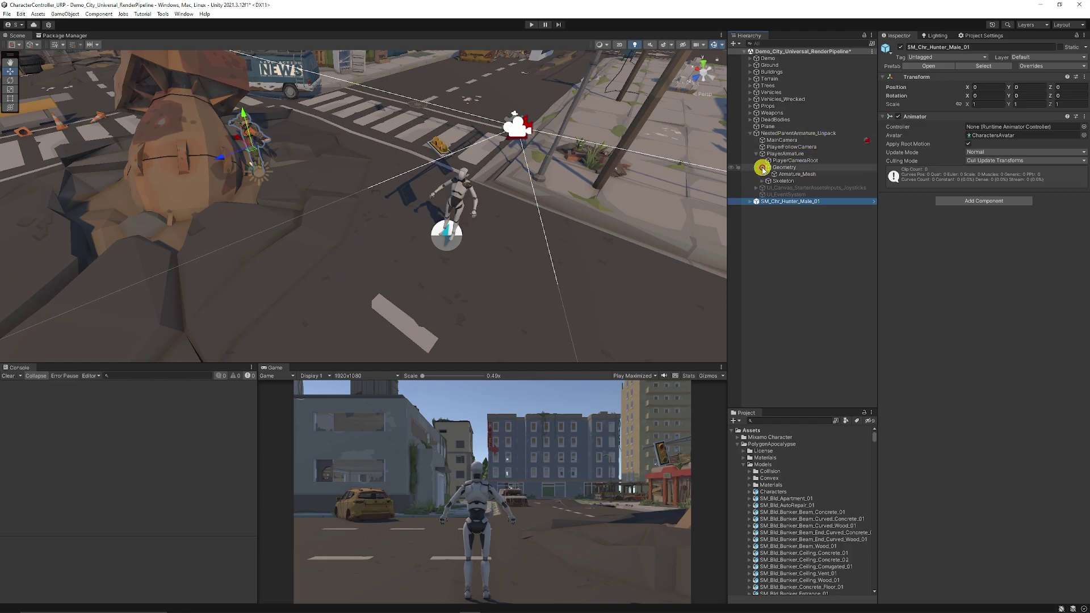
left_click_drag(799, 202, 798, 169)
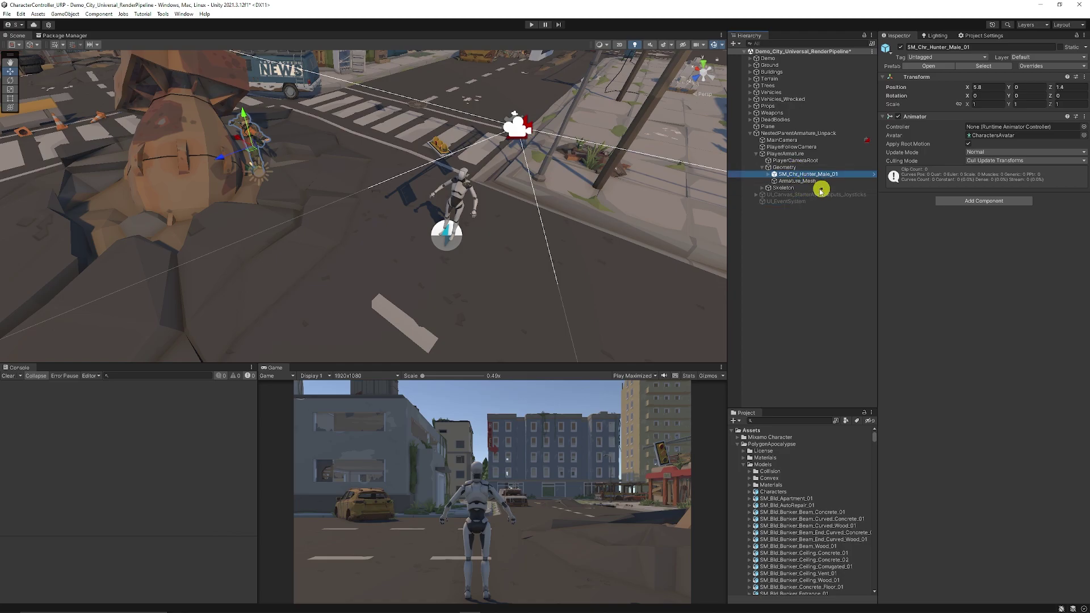
left_click(805, 180)
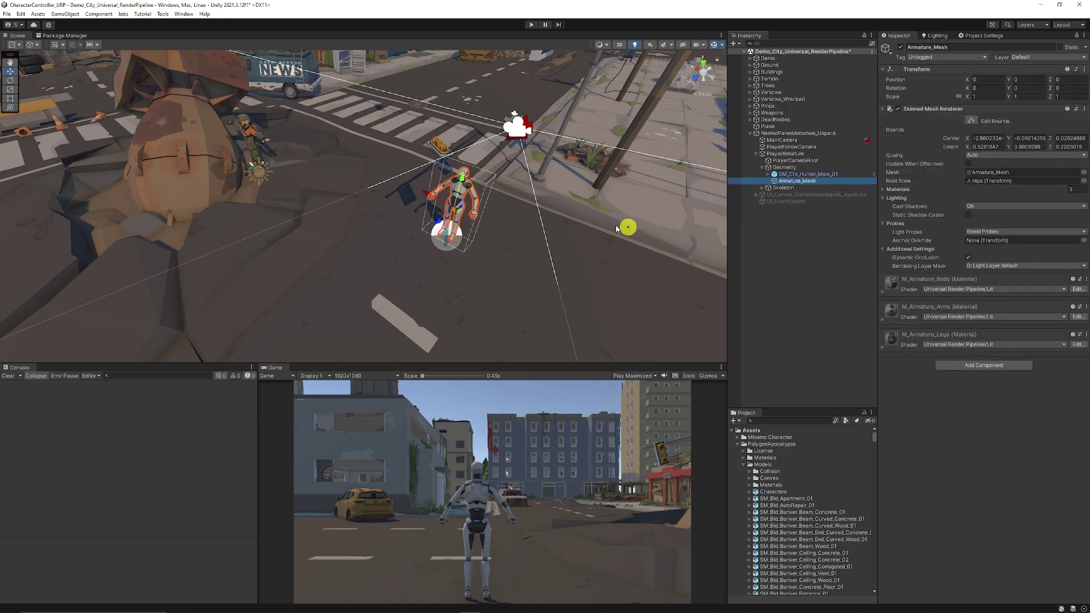
right_click(796, 180)
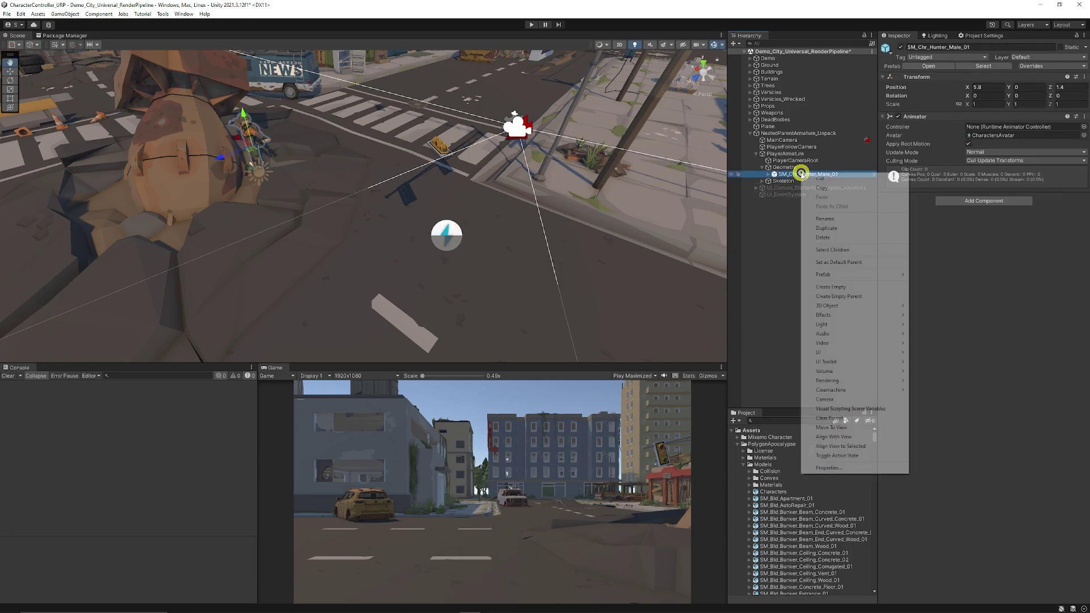
left_click(806, 245)
Step: Reset the hunter's Transform so it sits at 0, 0, 0 on the player
left_click(808, 174)
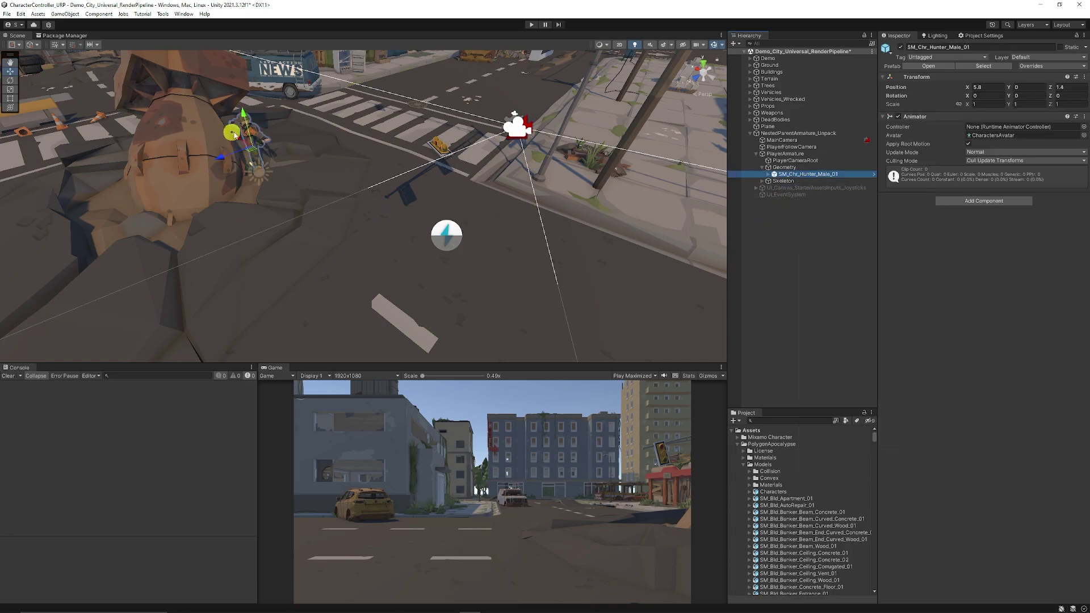
right_click(885, 79)
left_click(904, 84)
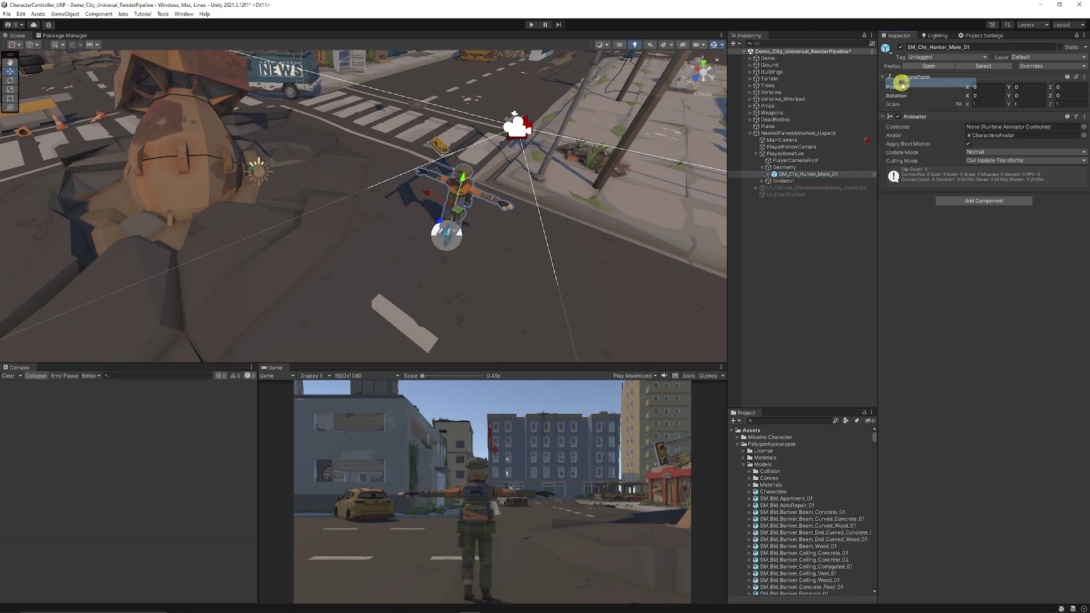
left_click_drag(528, 233, 420, 200, "alt")
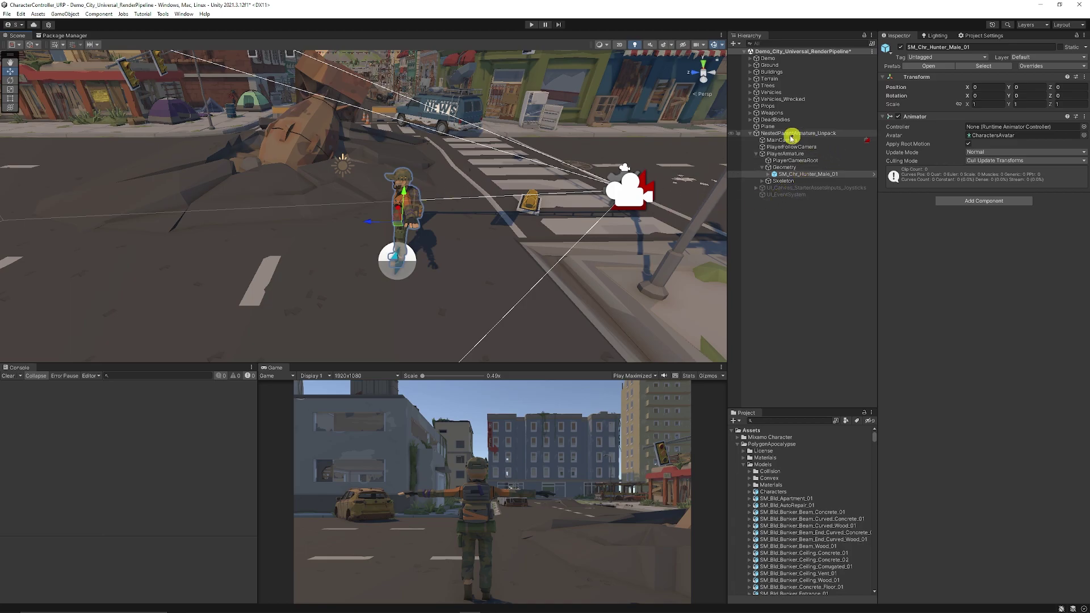
Step: Swap PlayerArmature's Animator avatar from ArmatureAvatar to CharactersAvatar
left_click(789, 154)
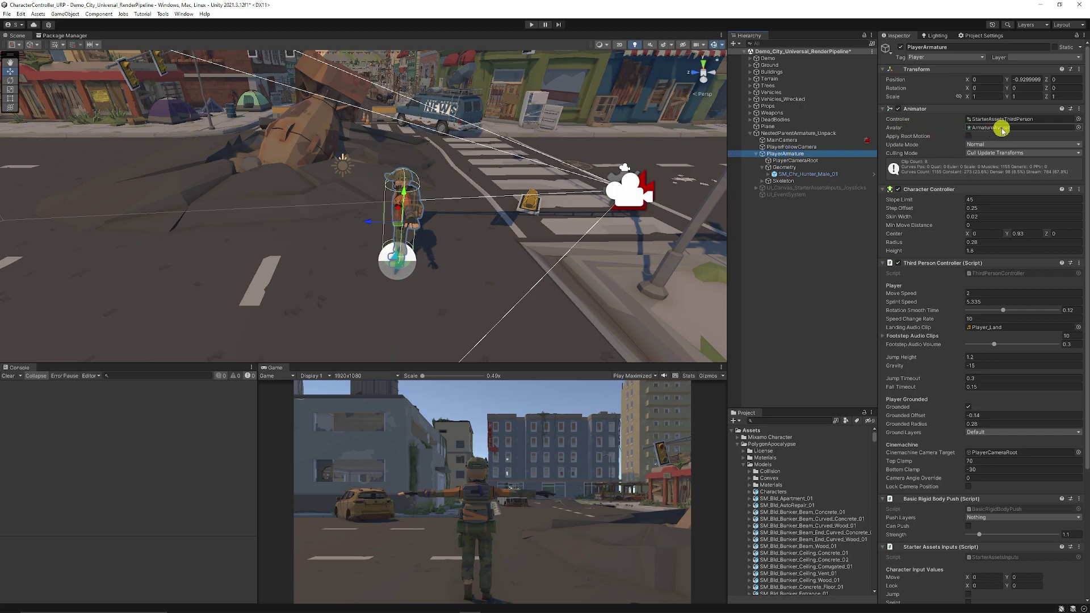
left_click(1077, 127)
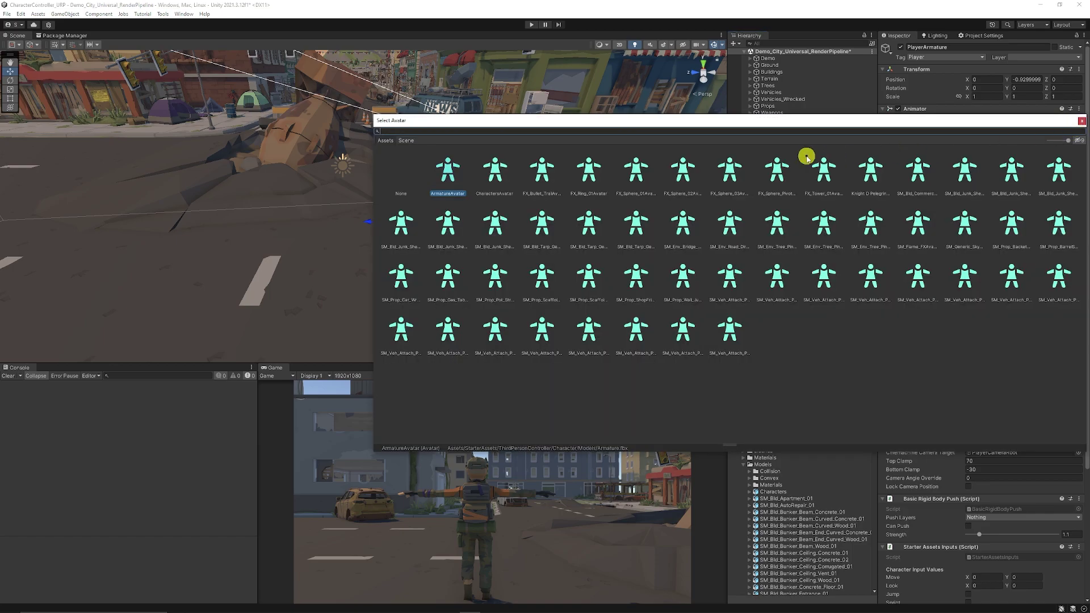
type("chara")
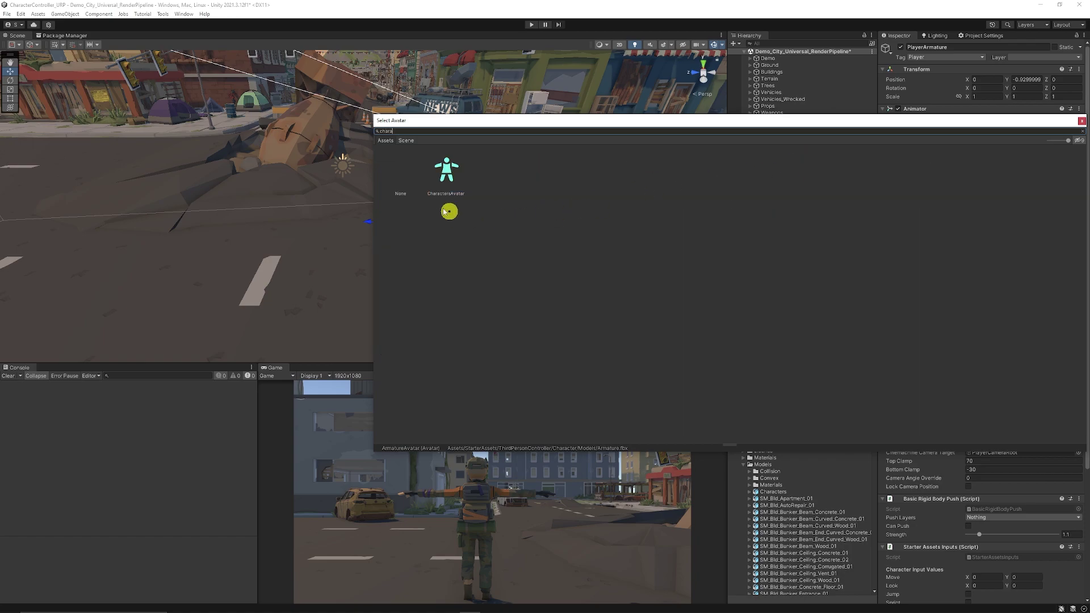
double_click(442, 177)
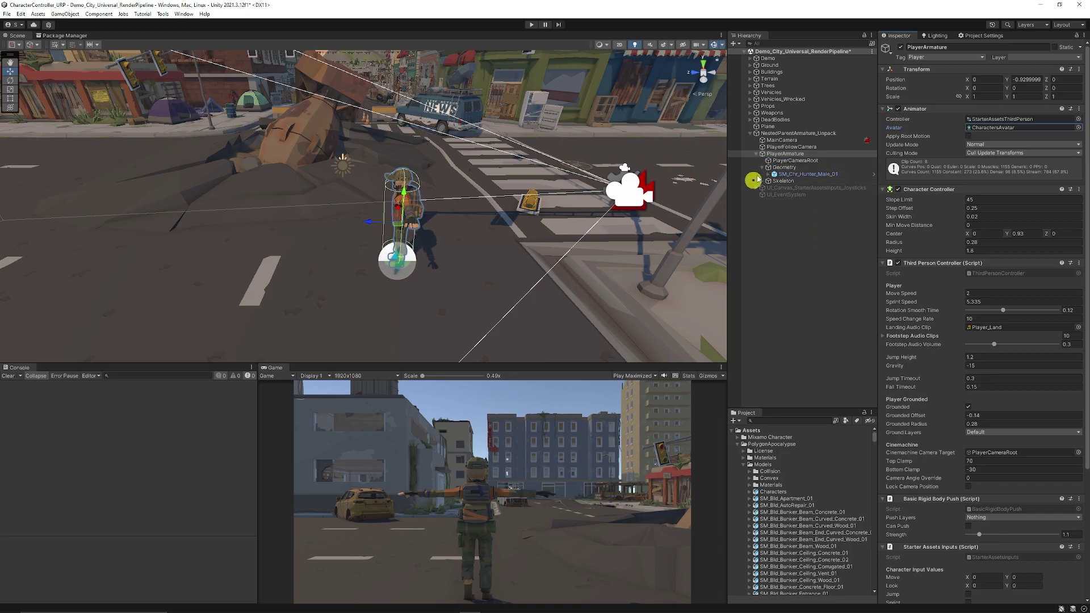
Step: Enter Play mode to test the hunter as the third-person player
left_click(531, 25)
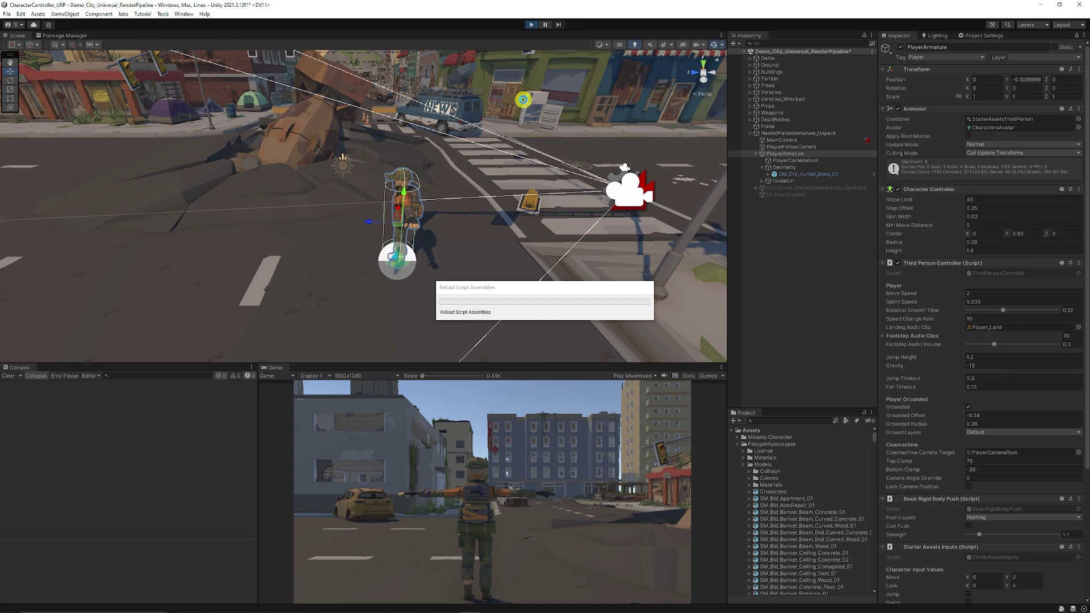